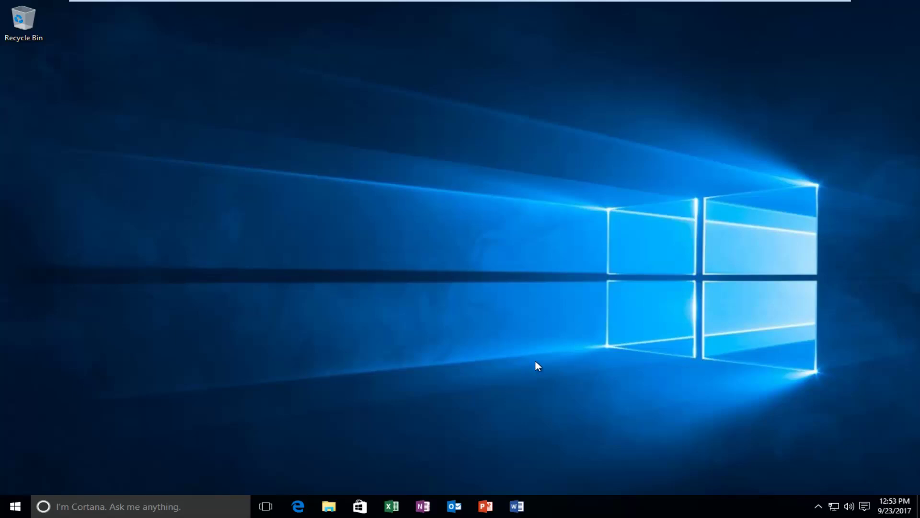
- Search the Start menu for 'device manager'
key("super")
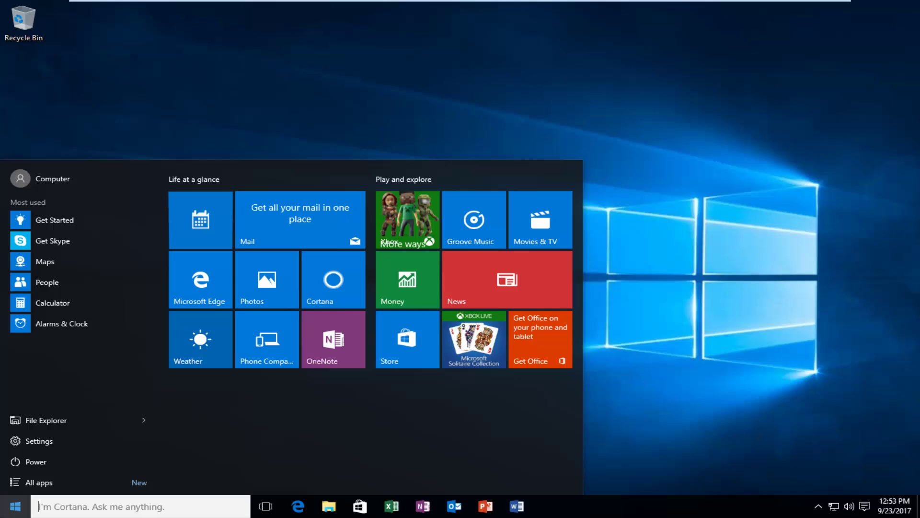
type("d")
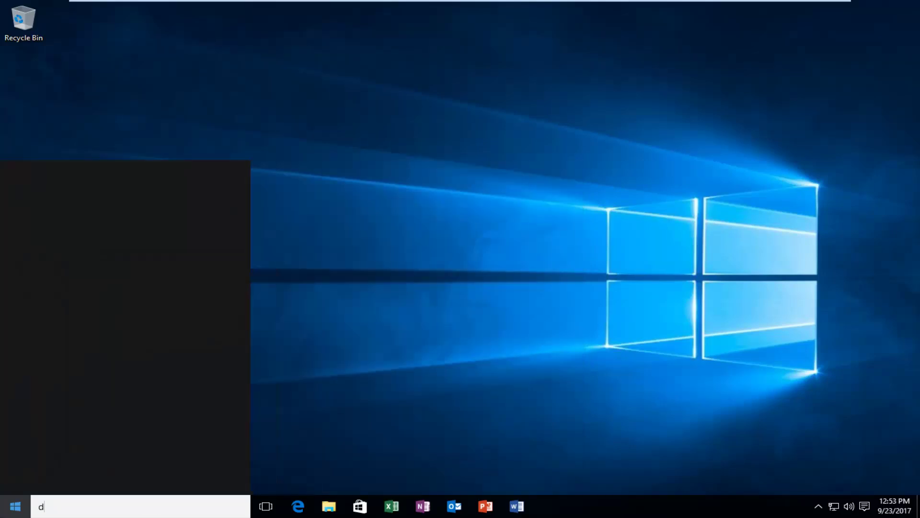
type("e")
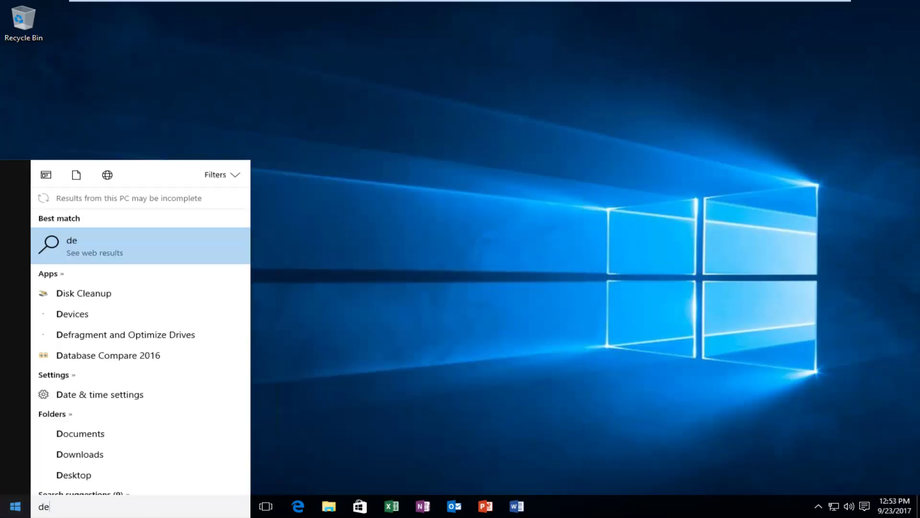
type("vice manager")
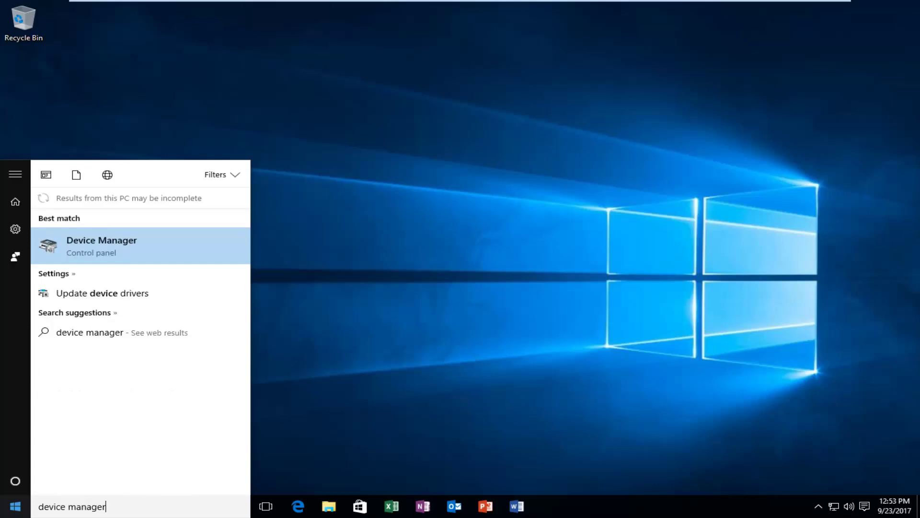
- Launch Device Manager, enlarge its window, and expand Mice and other pointing devices
left_click(98, 249)
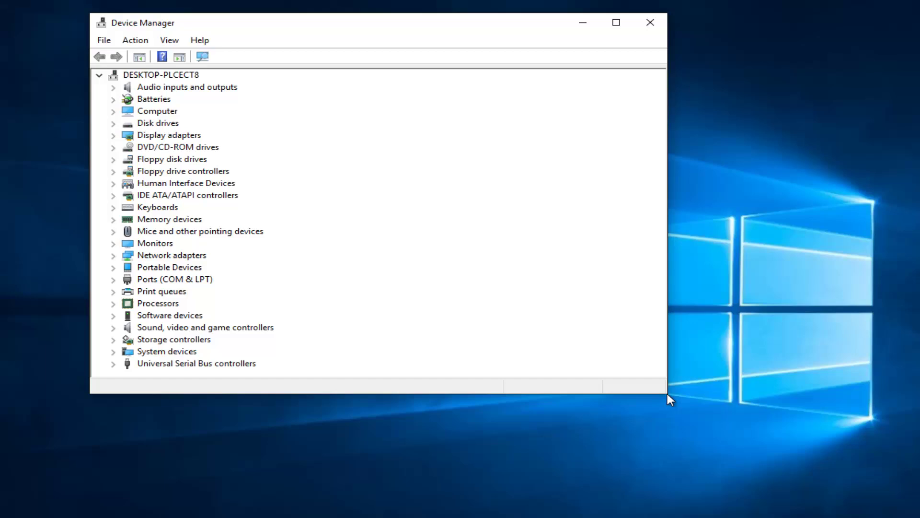
left_click_drag(668, 394, 804, 484)
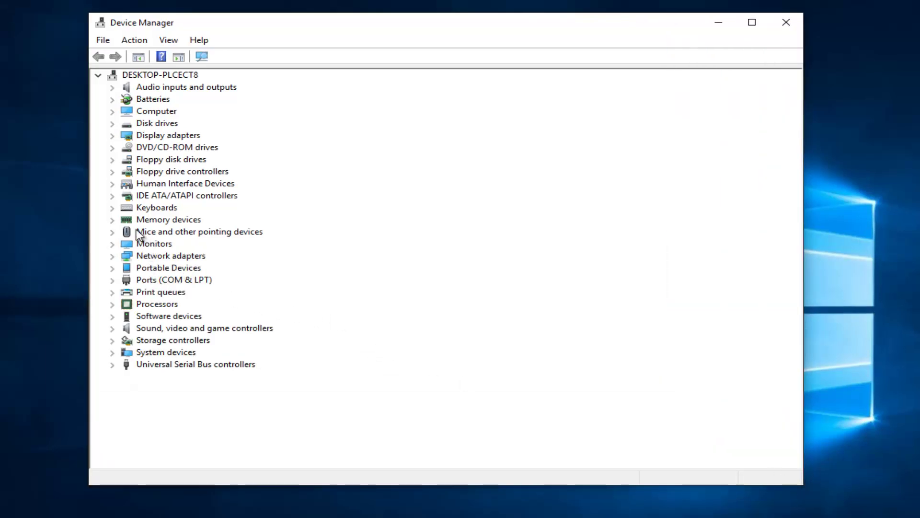
left_click(111, 231)
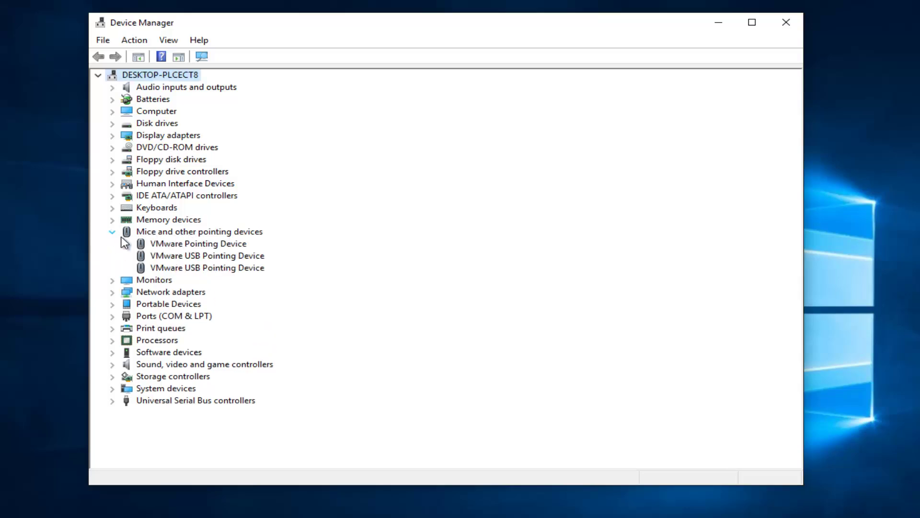
- Run an automatic driver update search for VMware Pointing Device
right_click(177, 245)
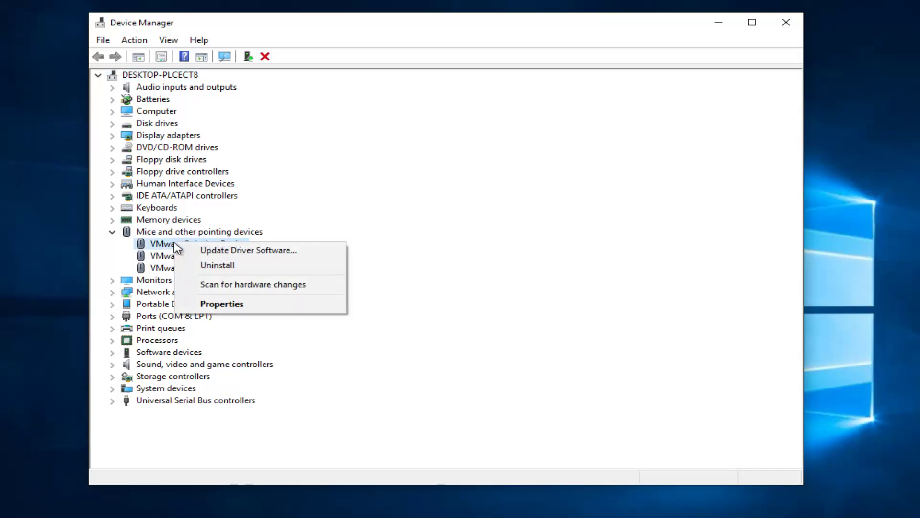
left_click(199, 249)
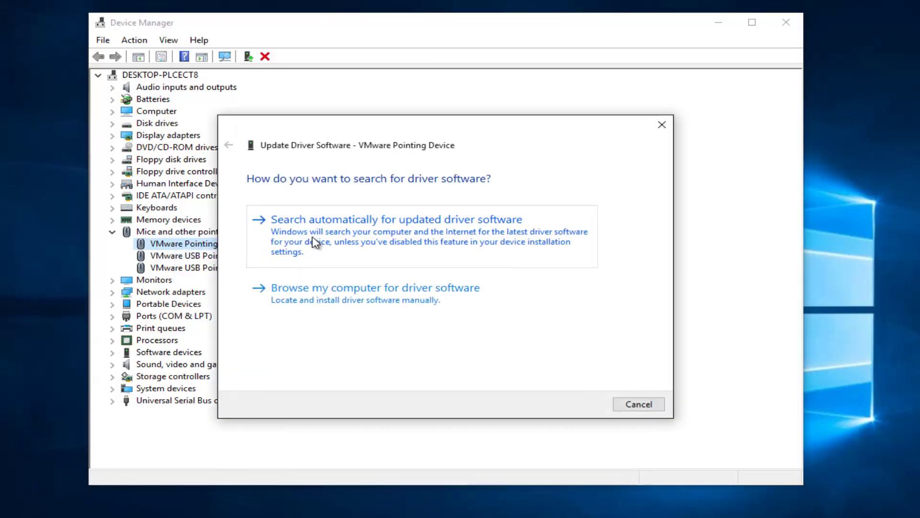
left_click(348, 240)
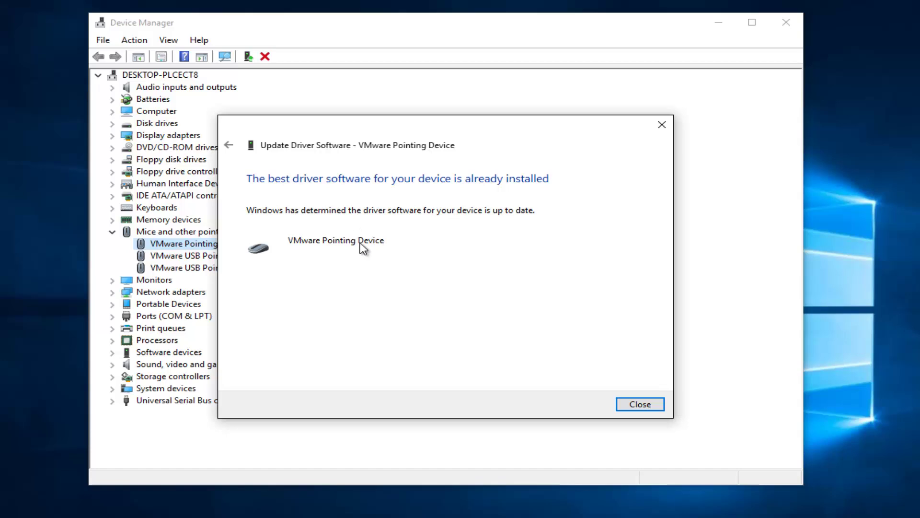
- Preview the Browse my computer option, then return to the driver search choices
left_click(229, 146)
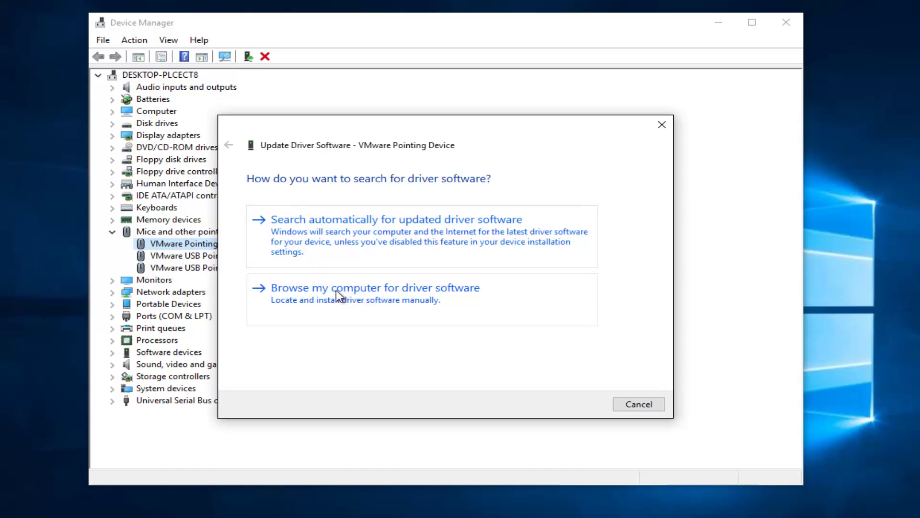
left_click(356, 296)
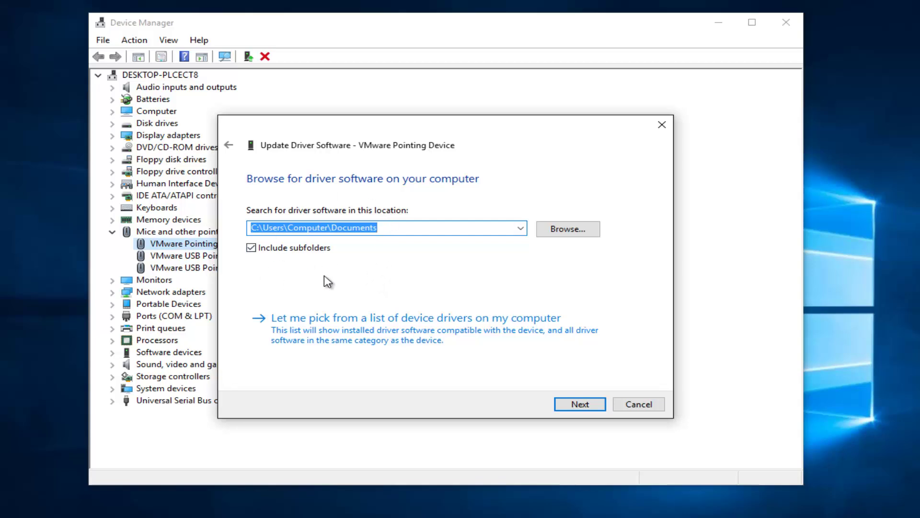
left_click(234, 148)
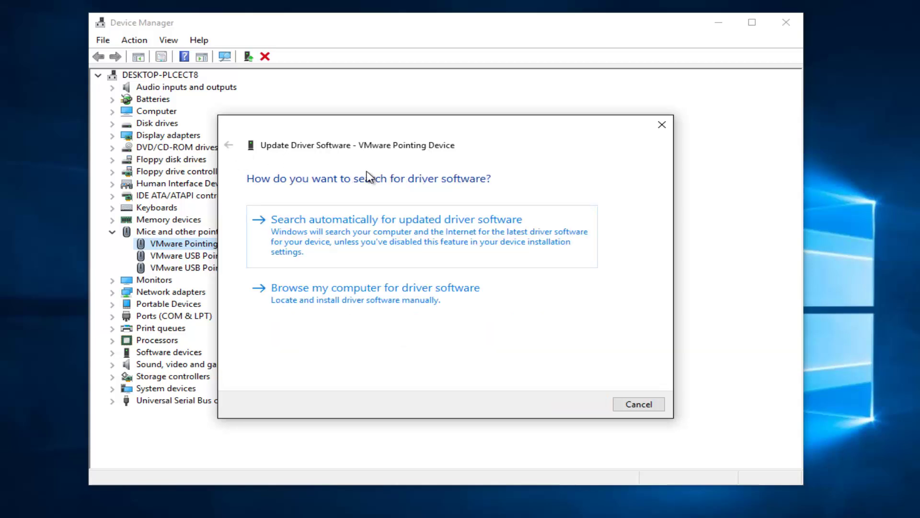
- Close the driver wizard, decline the restart, and close Device Manager
left_click(666, 128)
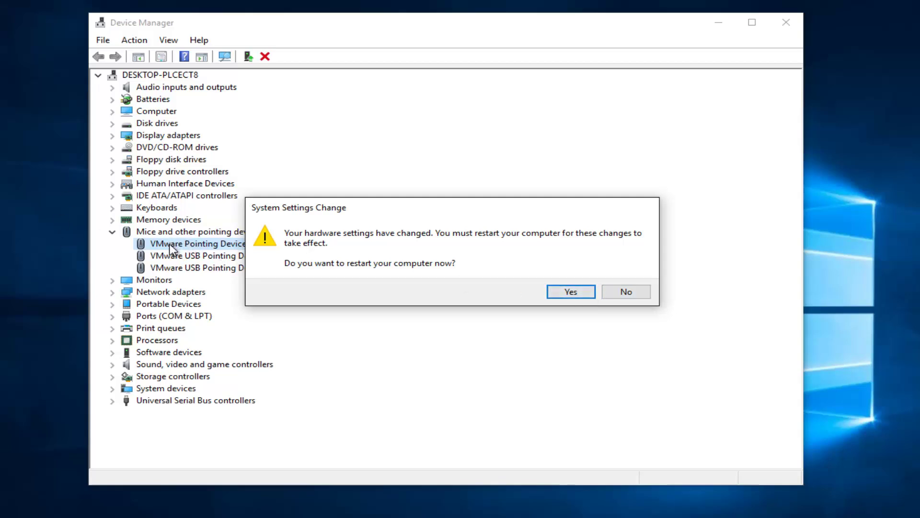
left_click(623, 293)
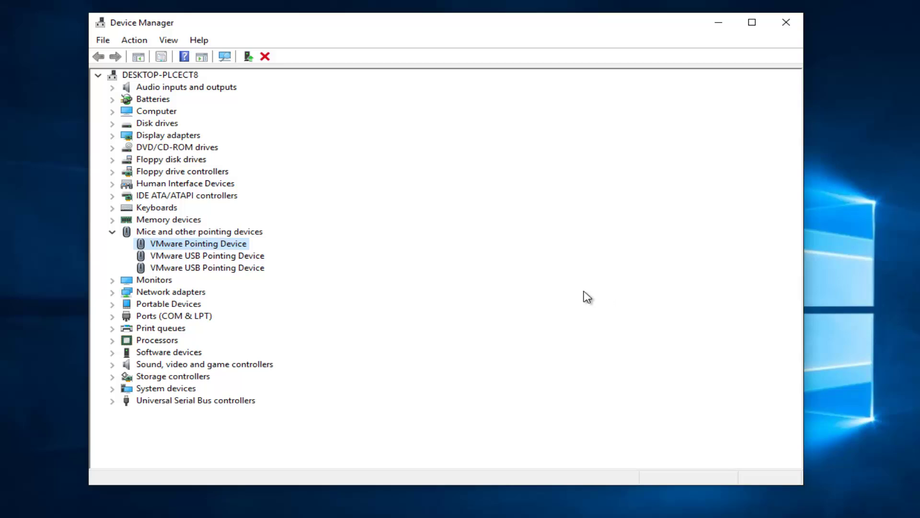
left_click(783, 25)
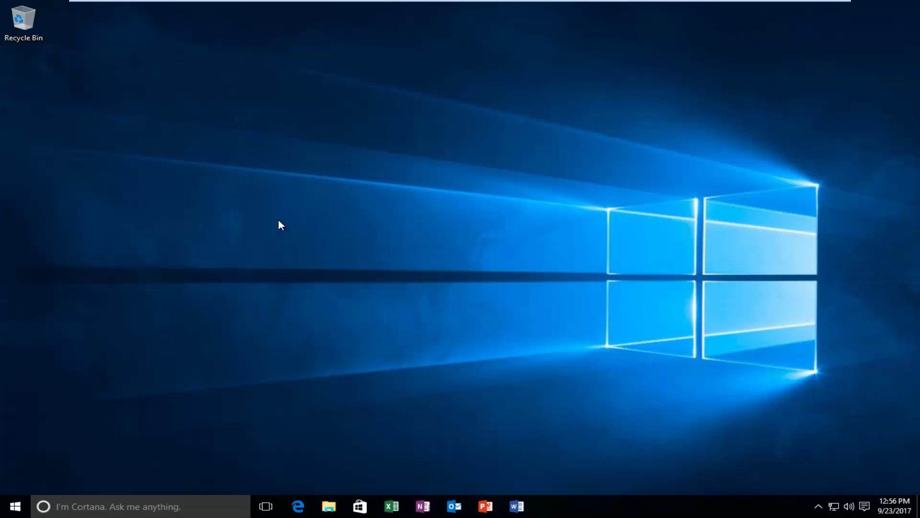
- Open Task Manager from the taskbar and switch it to the More details view
right_click(563, 510)
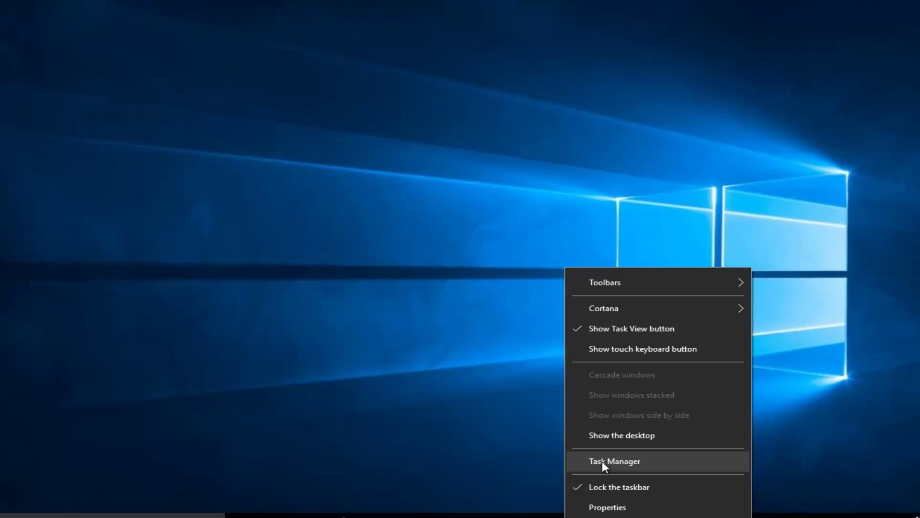
left_click(603, 462)
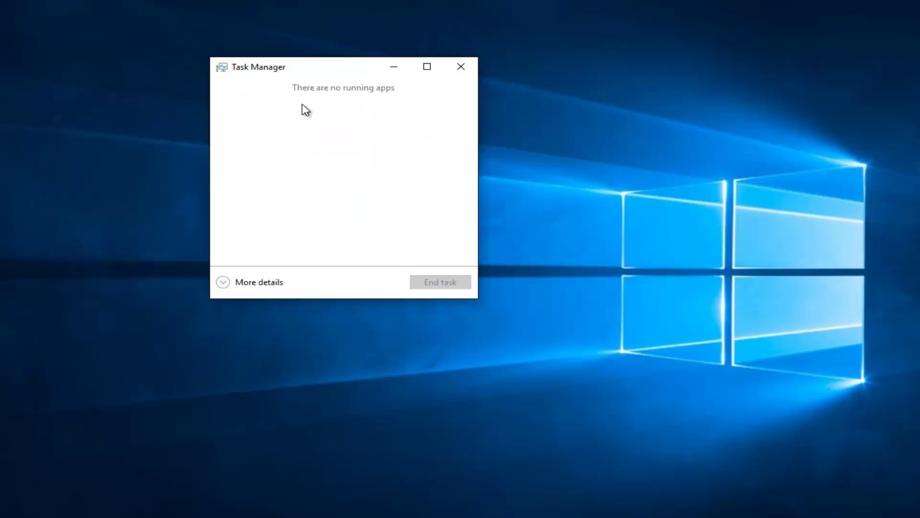
left_click(238, 283)
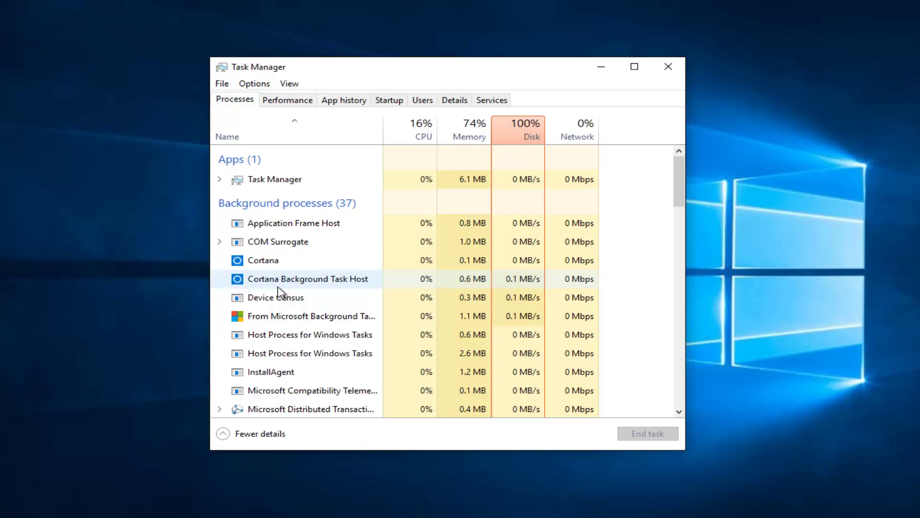
- Open SkypeHost Properties for the Microsoft Skype process and move the dialog up-left
left_click(267, 261)
scroll(278, 331, "down", 1)
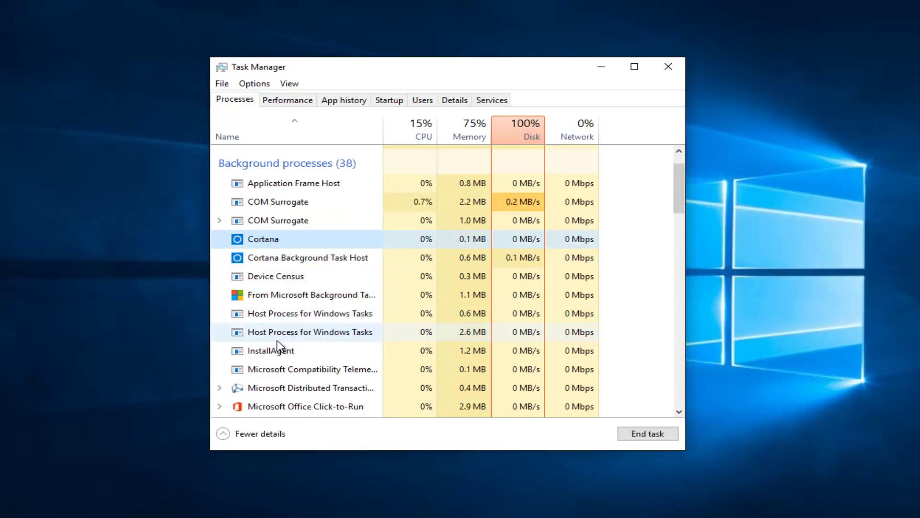
right_click(267, 351)
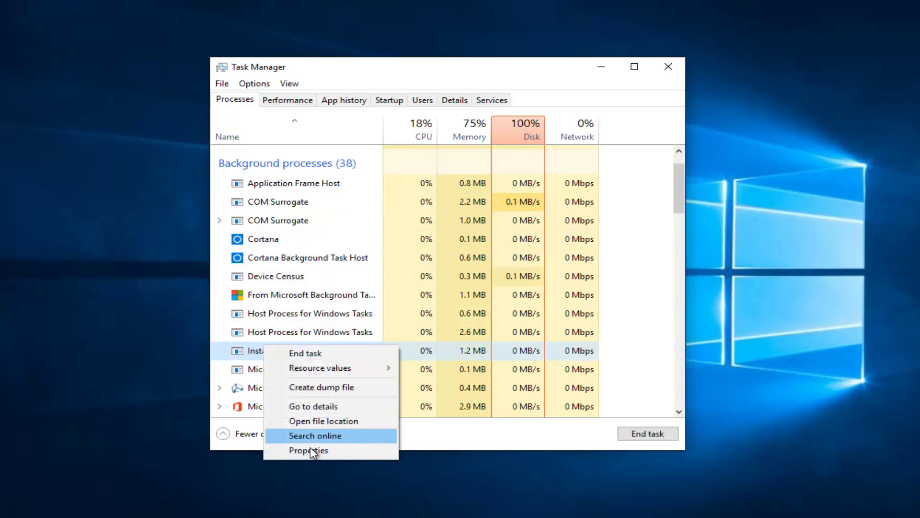
left_click(311, 451)
scroll(346, 211, "down", 3)
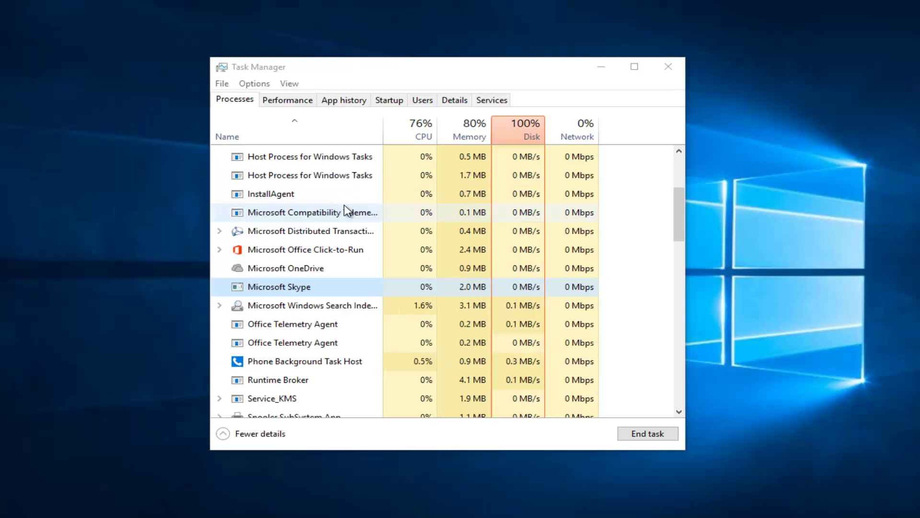
left_click_drag(374, 182, 338, 83)
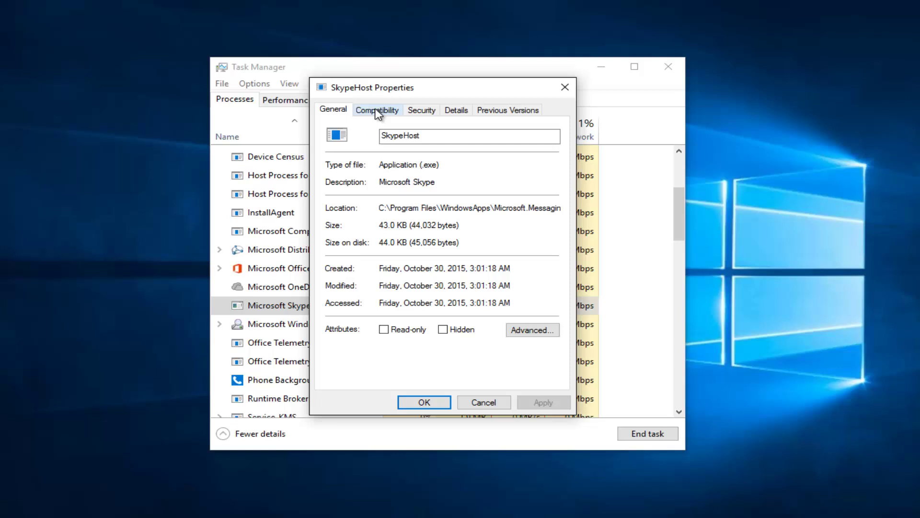
- Enable Windows 8 compatibility mode for SkypeHost, apply it, and close the dialog
left_click(378, 111)
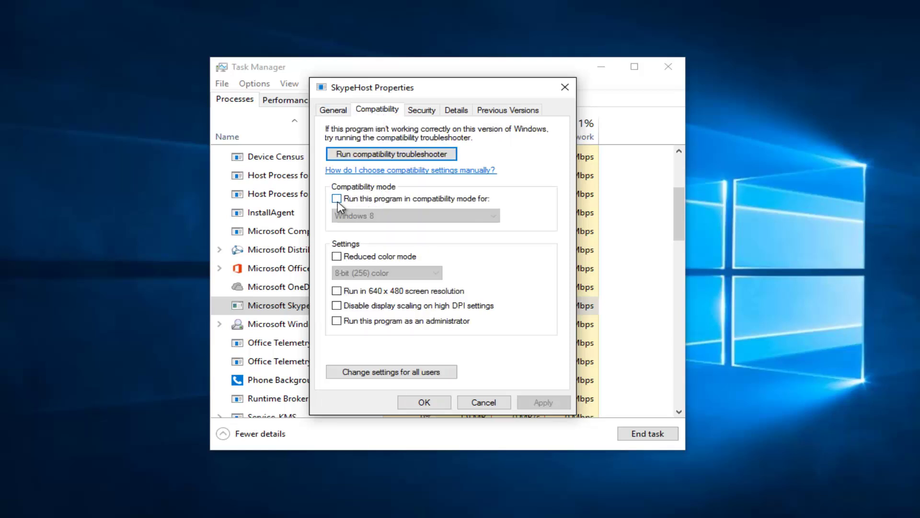
left_click(374, 200)
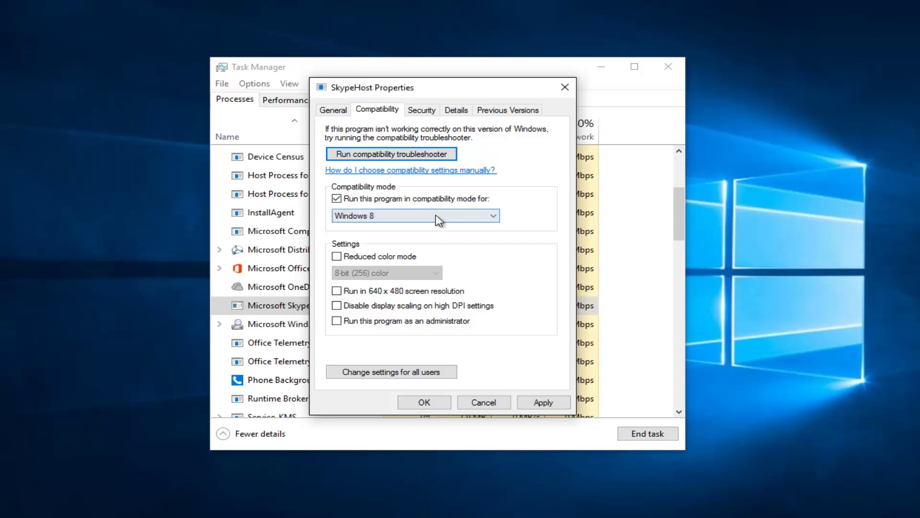
left_click(406, 222)
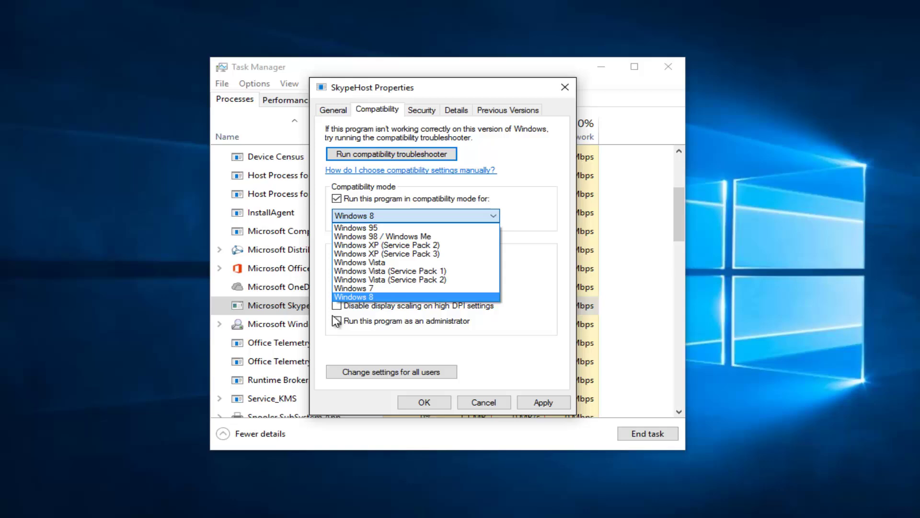
left_click(477, 205)
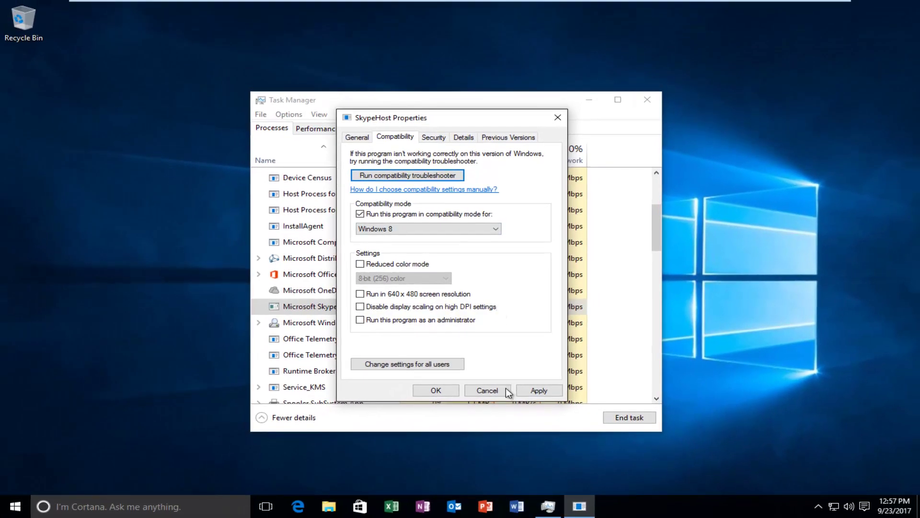
left_click(534, 391)
left_click(436, 391)
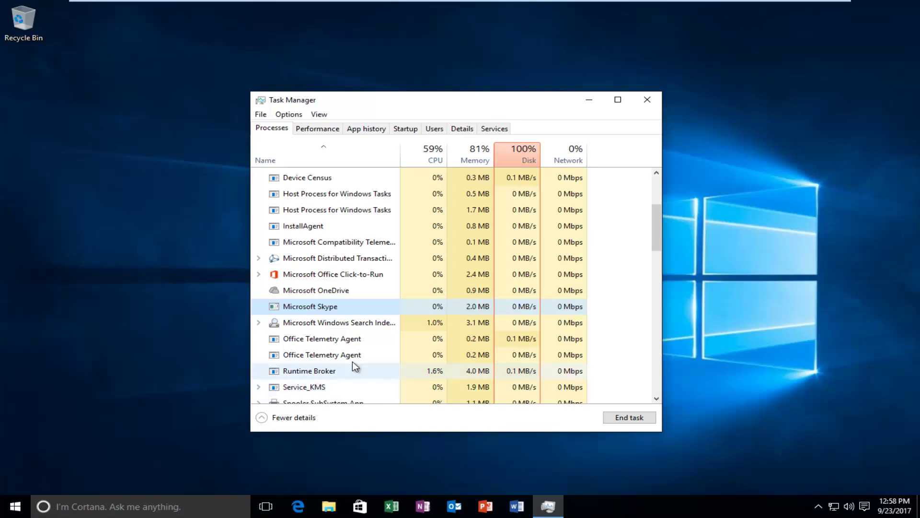
left_click(655, 102)
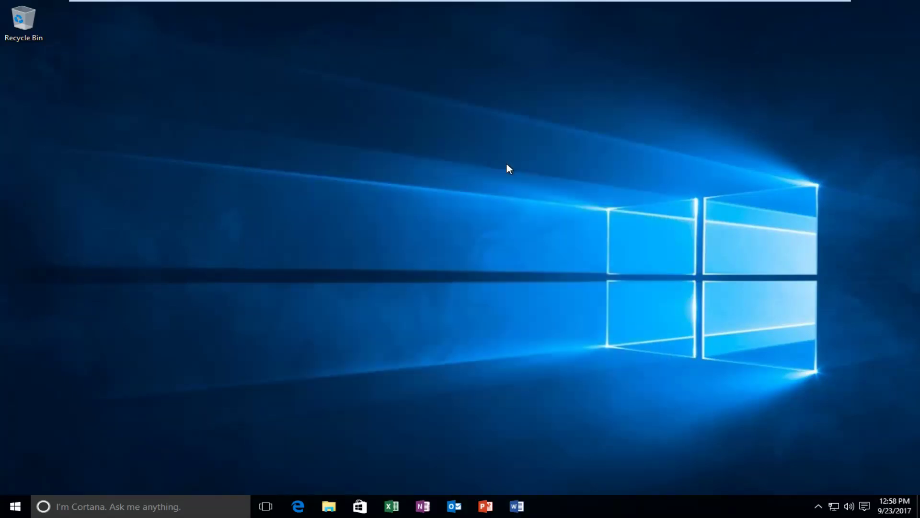